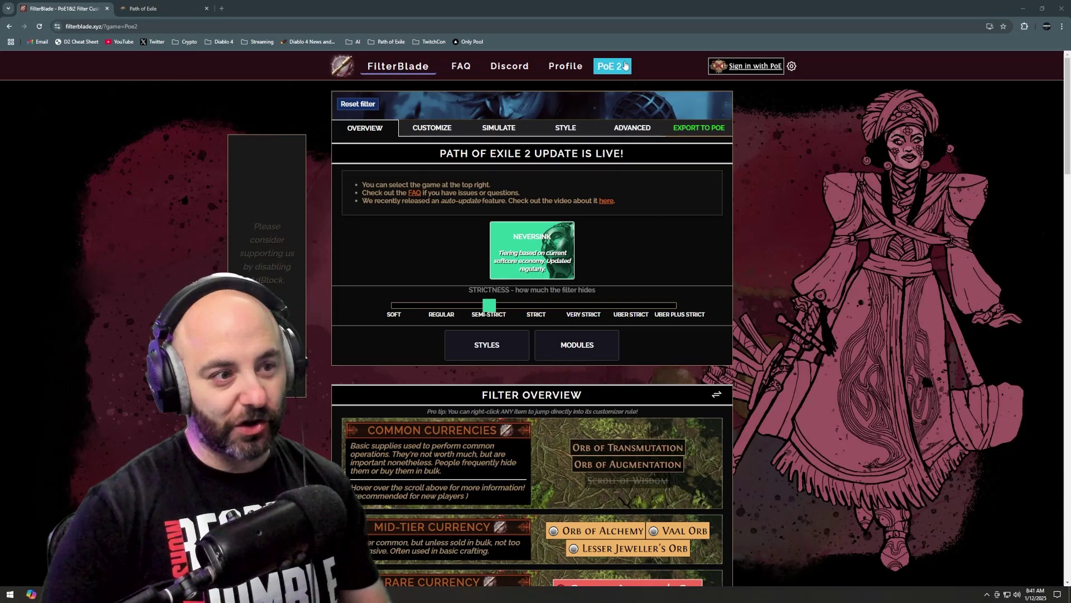
- Begin signing in to FilterBlade with the Path of Exile account
left_click(748, 66)
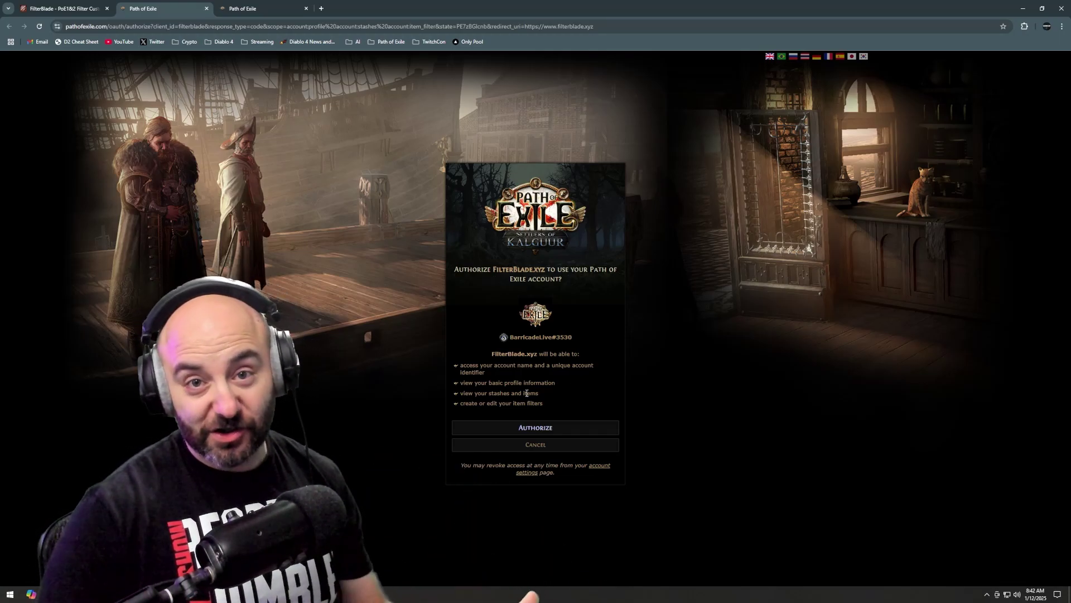
- Authorize FilterBlade.xyz on the Path of Exile site, including permission to edit item filters
left_click_drag(512, 402, 537, 403)
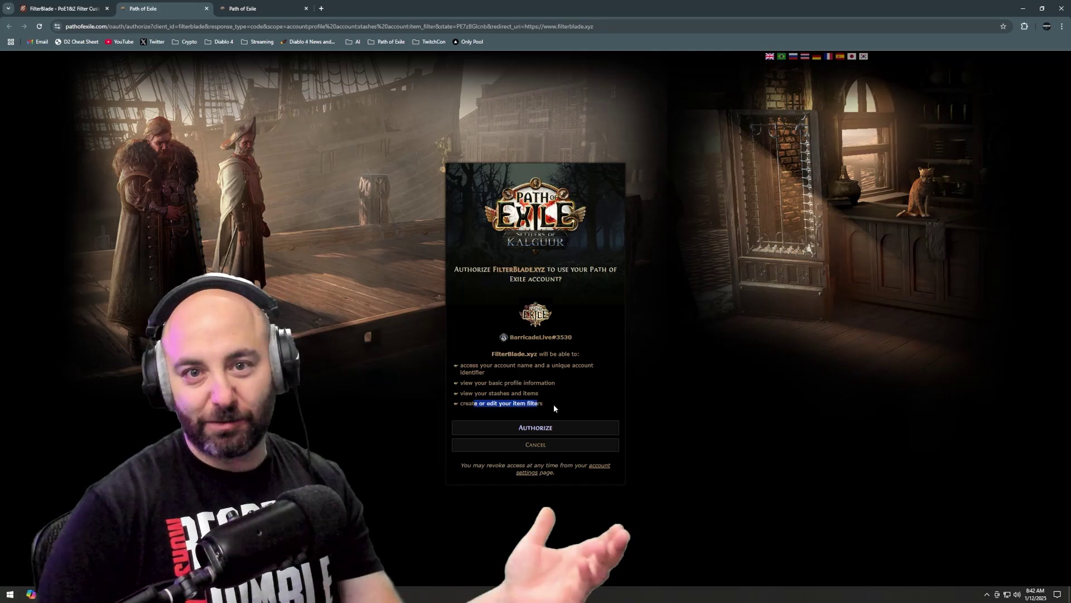
left_click(544, 427)
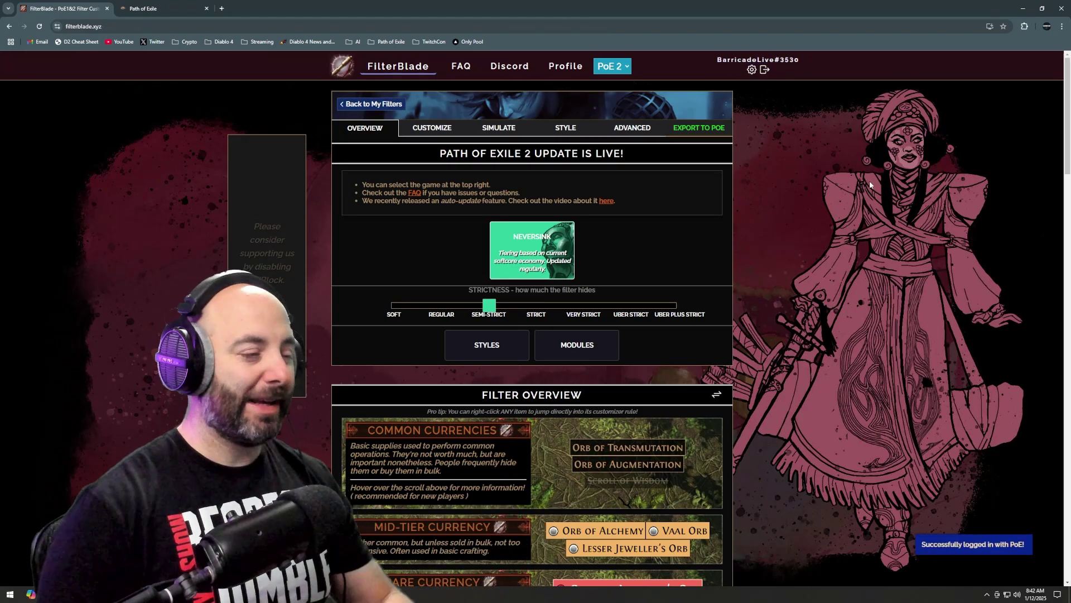
- Move the strictness slider through Soft and Regular, ending on Strict
mouse_move(465, 308)
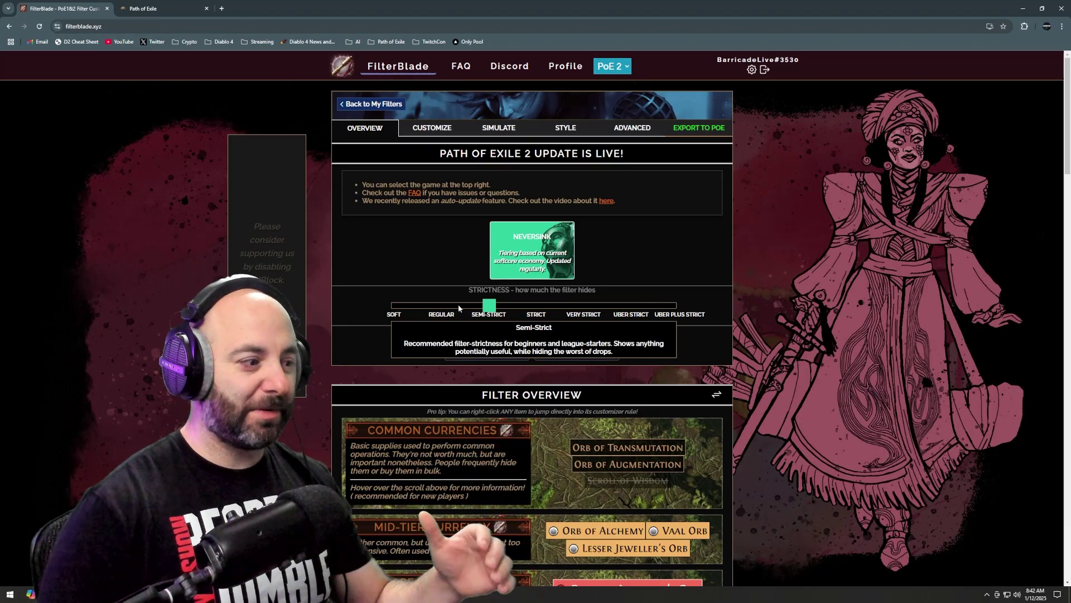
left_click(390, 306)
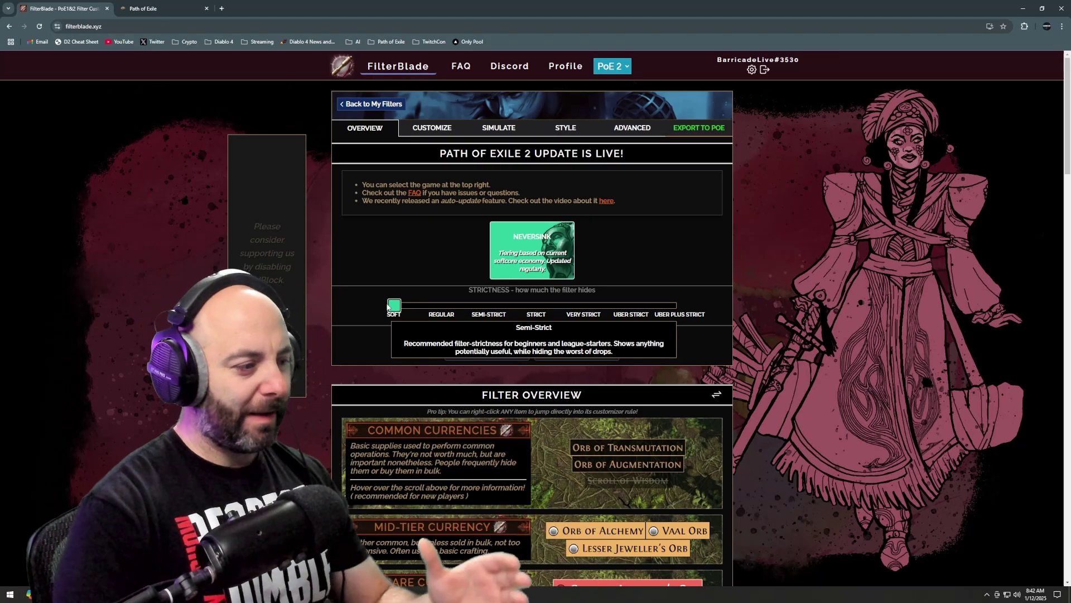
left_click(394, 305)
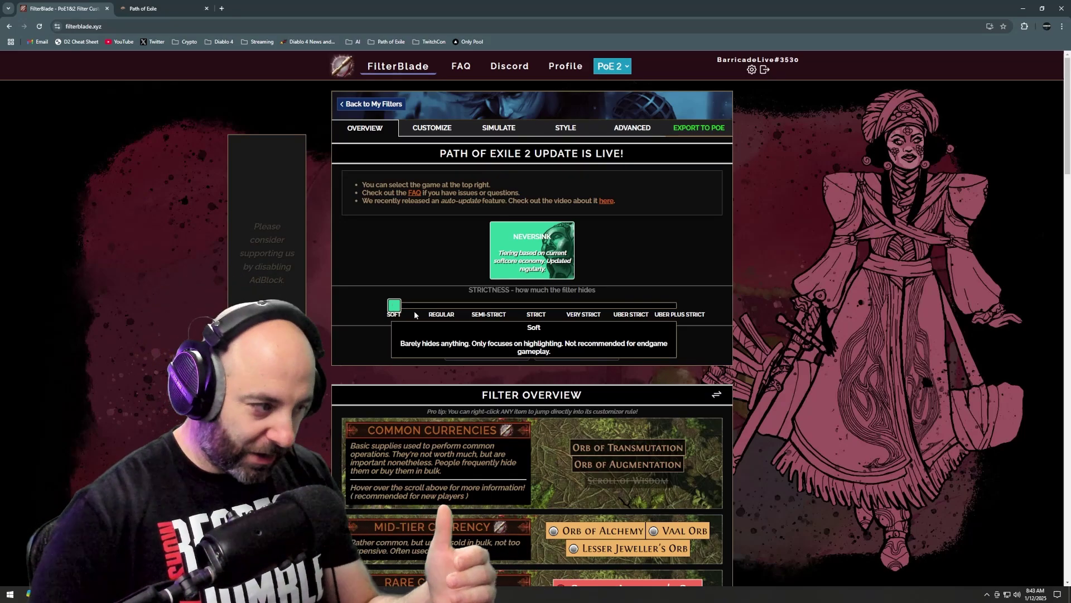
left_click(441, 306)
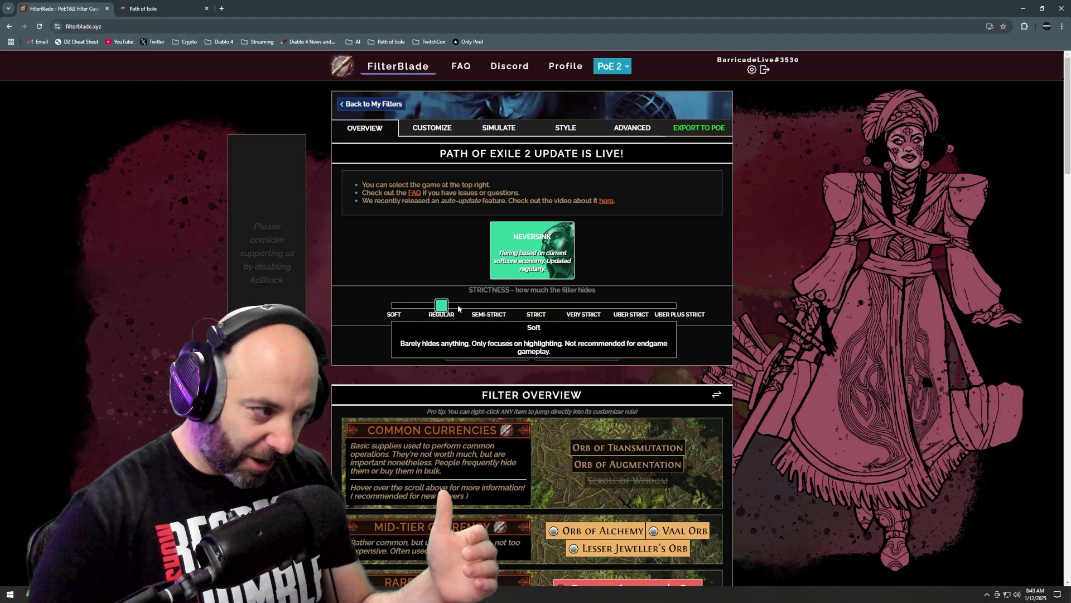
left_click_drag(443, 306, 537, 306)
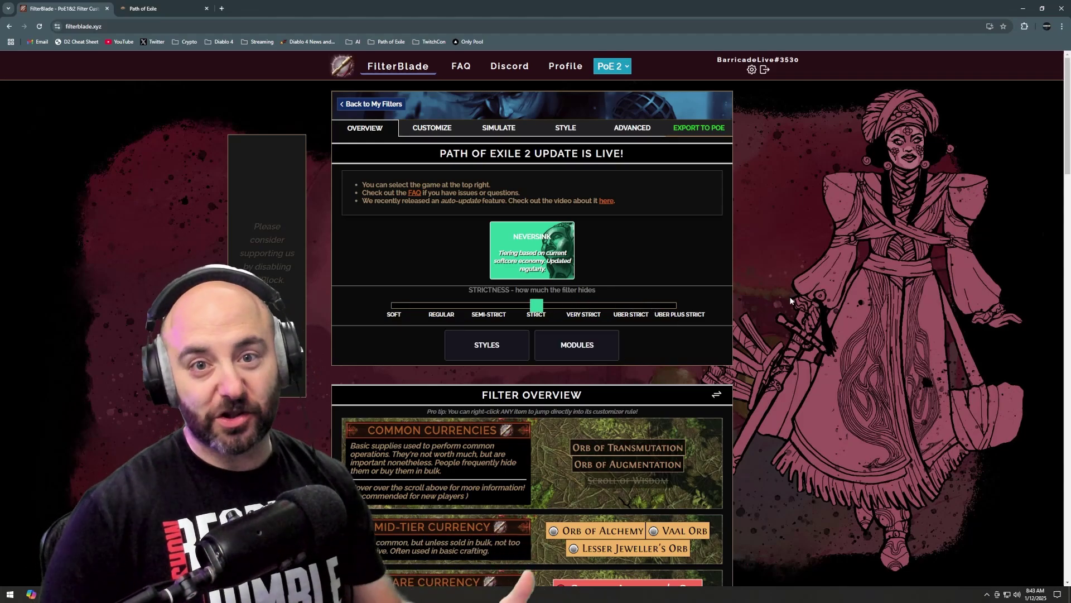
- Apply the Dark Mode filter style and start the Export to PoE process
left_click(492, 351)
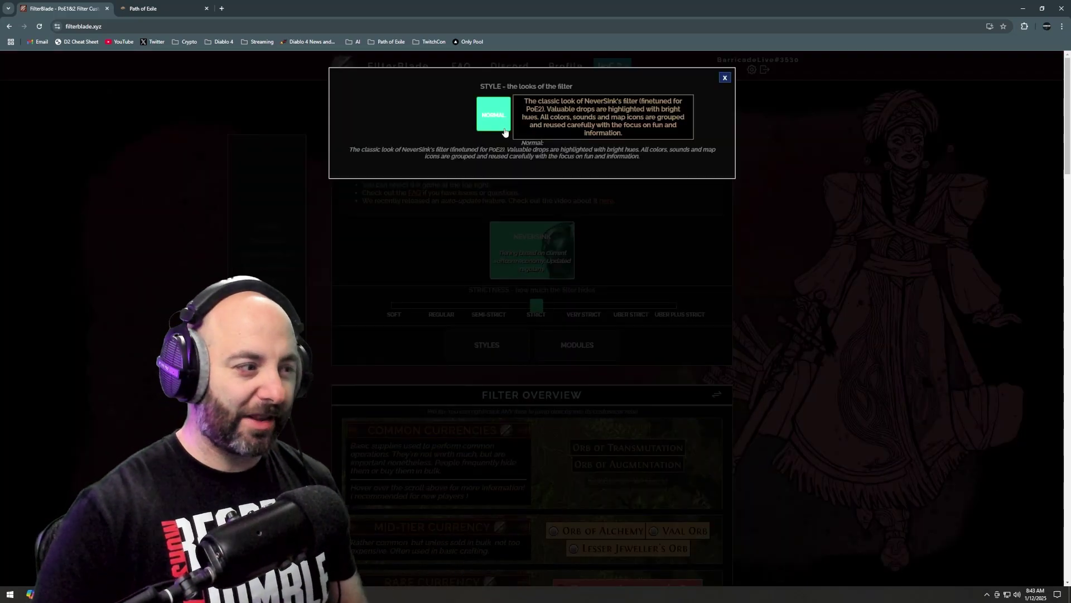
left_click(532, 118)
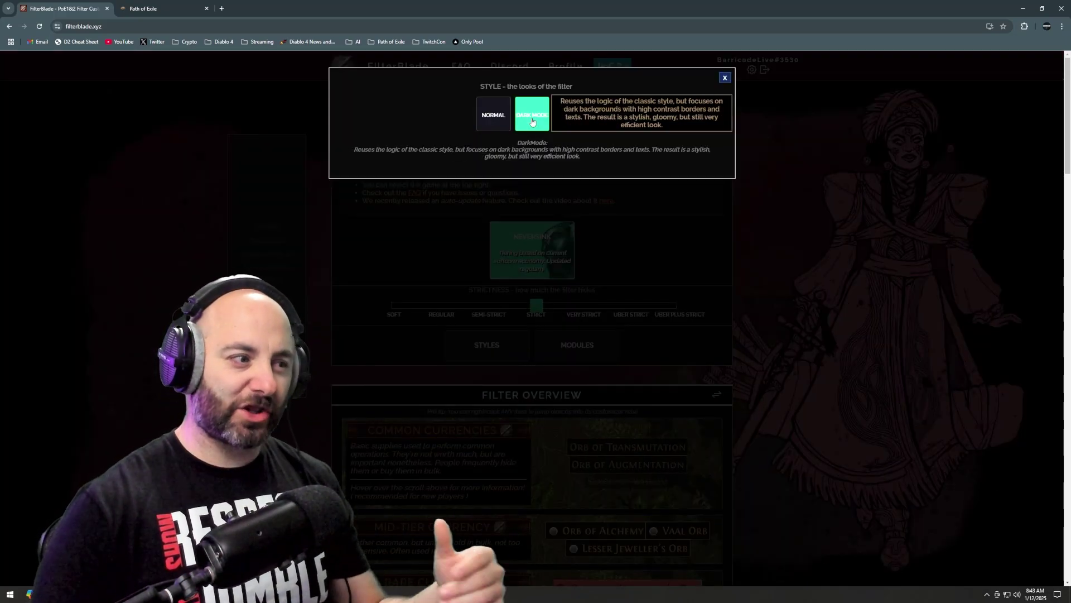
left_click(724, 78)
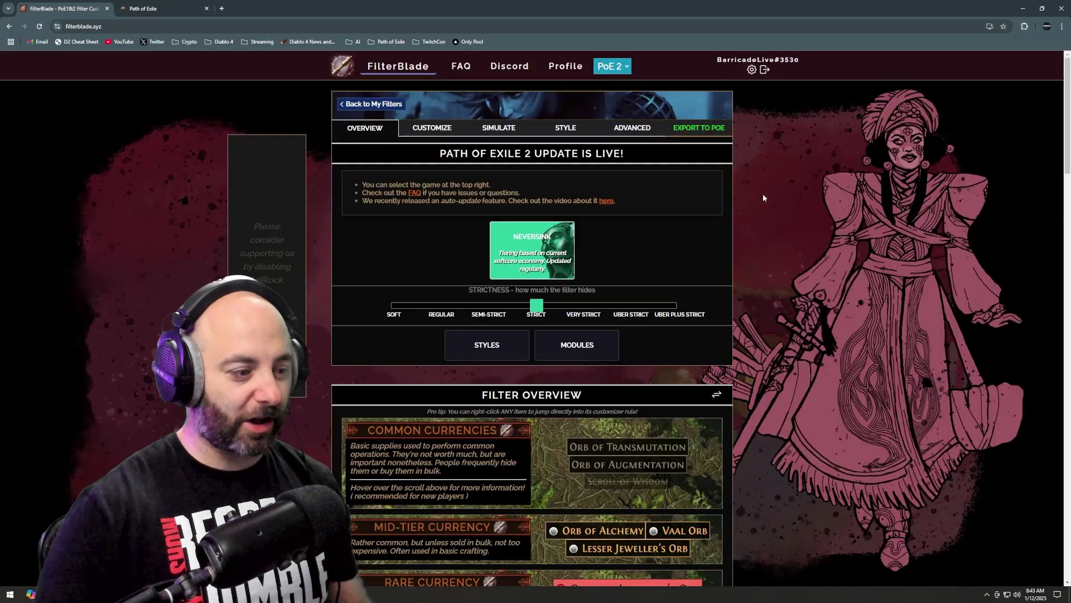
scroll(781, 268, "down", 3)
scroll(610, 362, "down", 2)
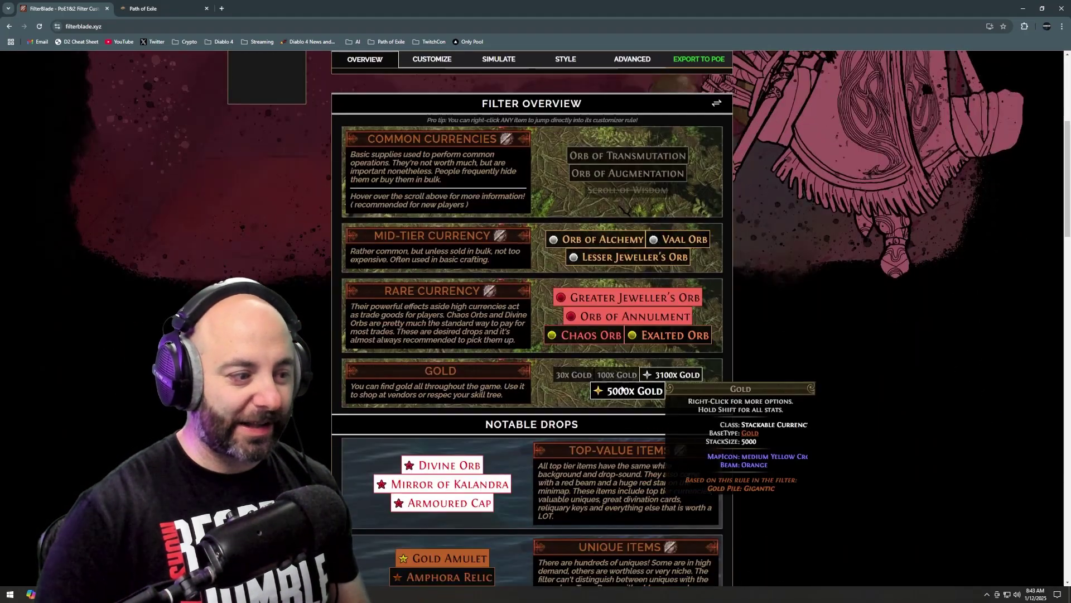
scroll(609, 361, "up", 2)
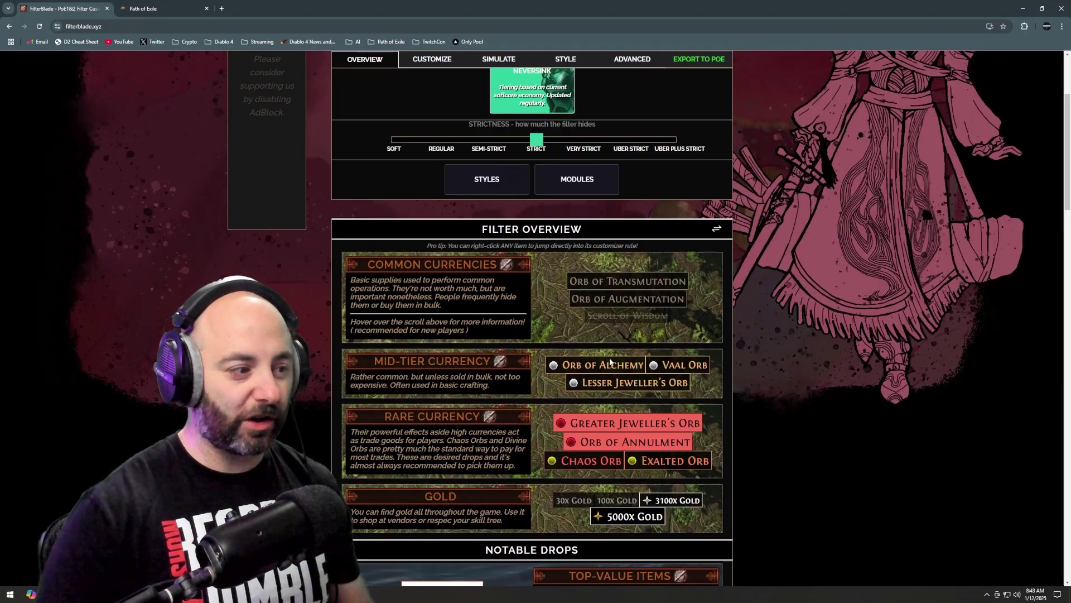
left_click(502, 174)
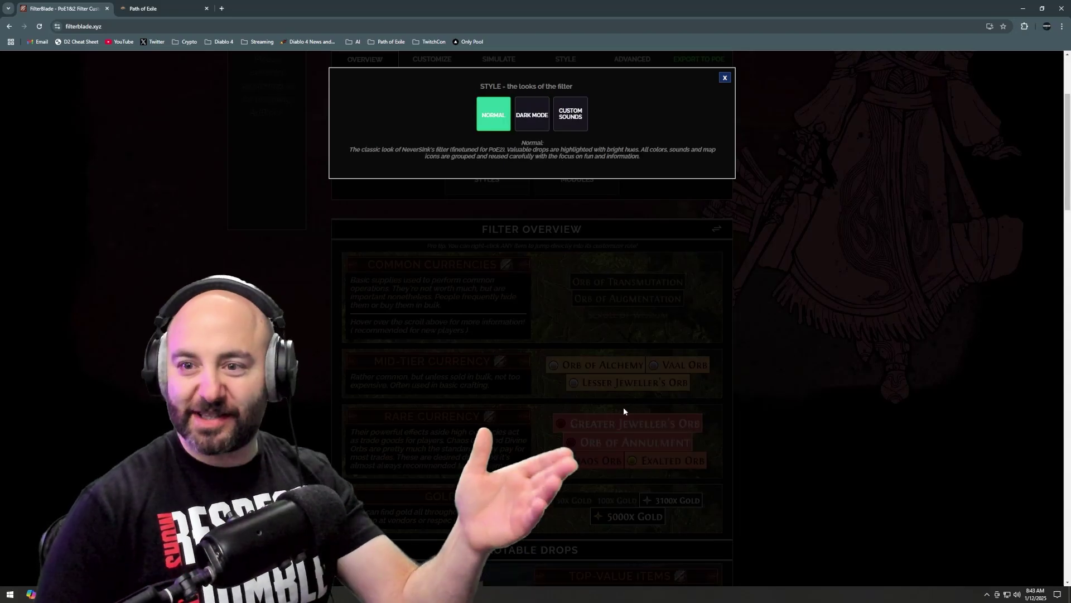
left_click(540, 122)
left_click(724, 77)
scroll(770, 267, "up", 3)
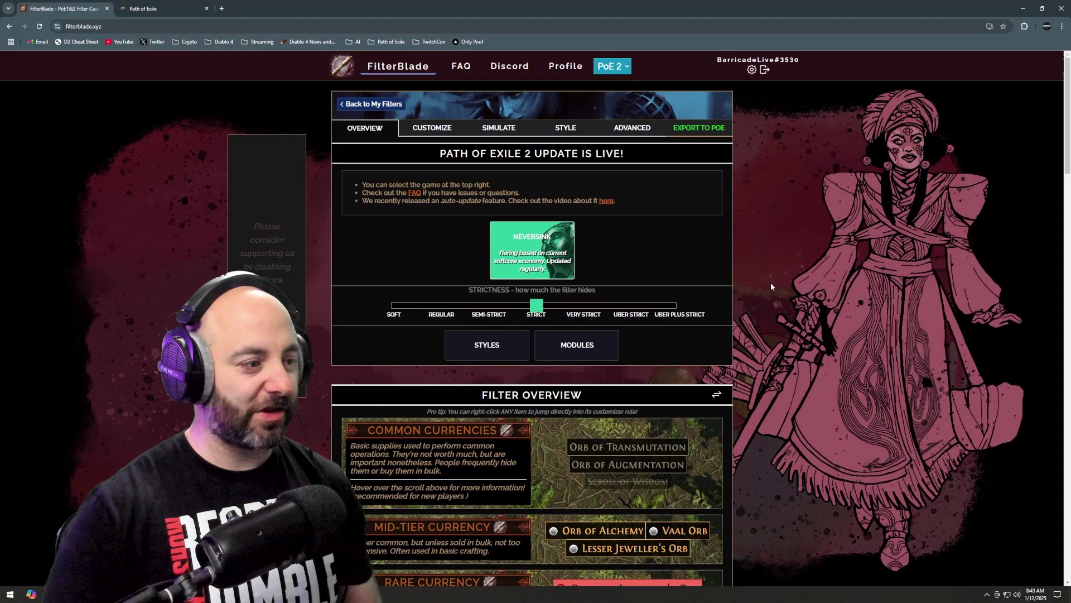
left_click(701, 131)
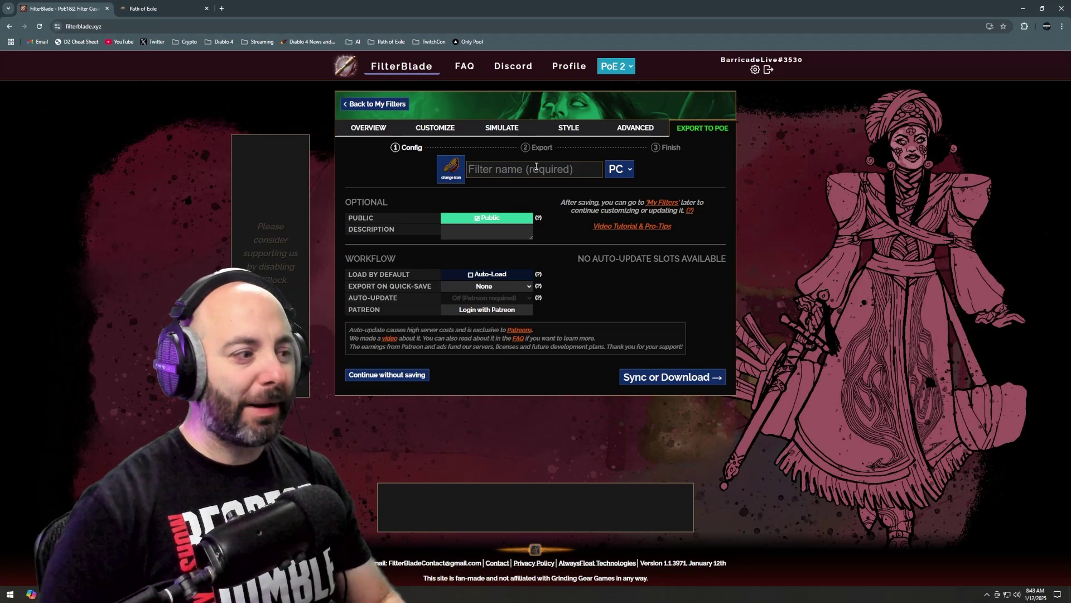
- Select the filter name field, then advance to the Sync or Download export options
left_click(536, 167)
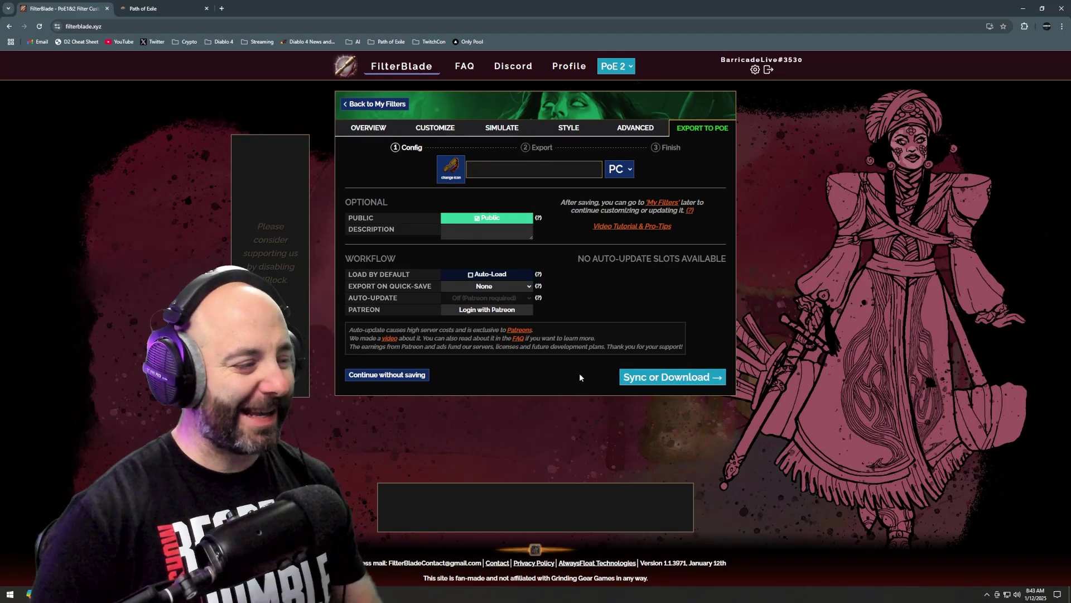
left_click(672, 381)
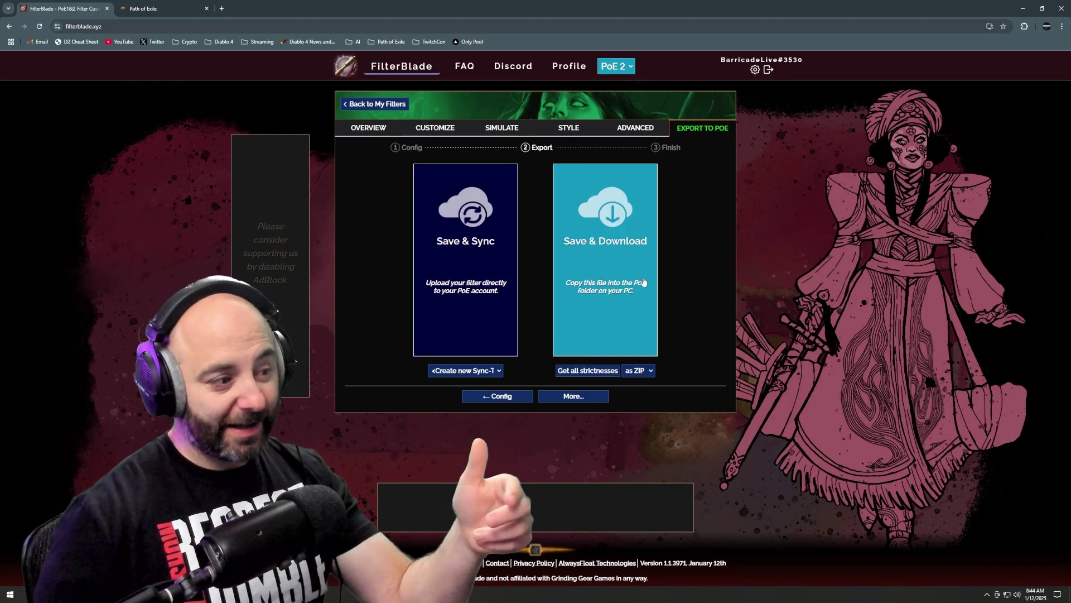
- Generate and download all seven strictness filters as one ZIP file
left_click(608, 373)
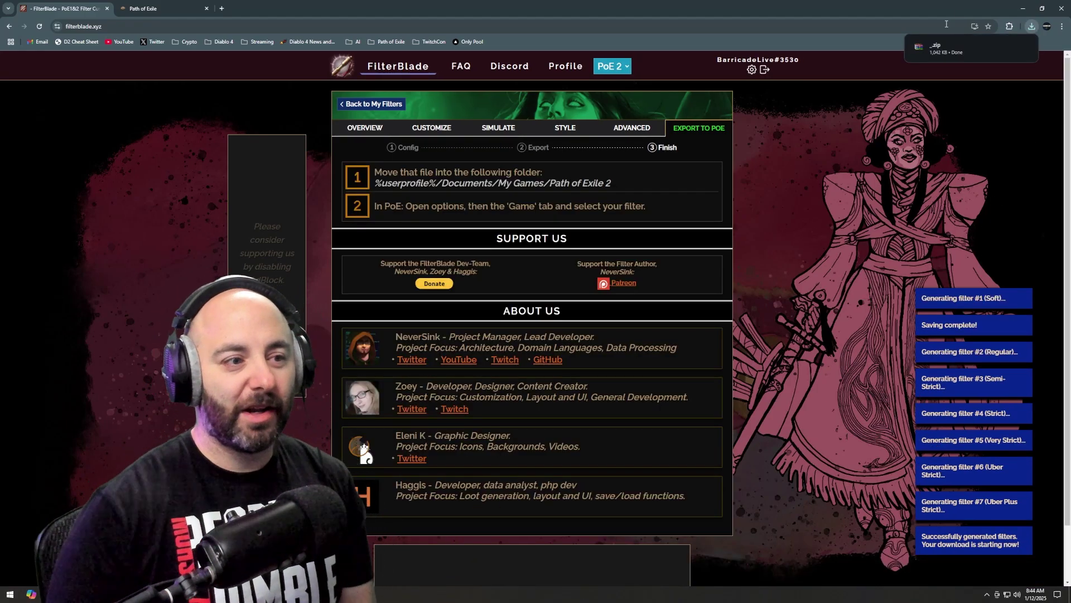
mouse_move(943, 53)
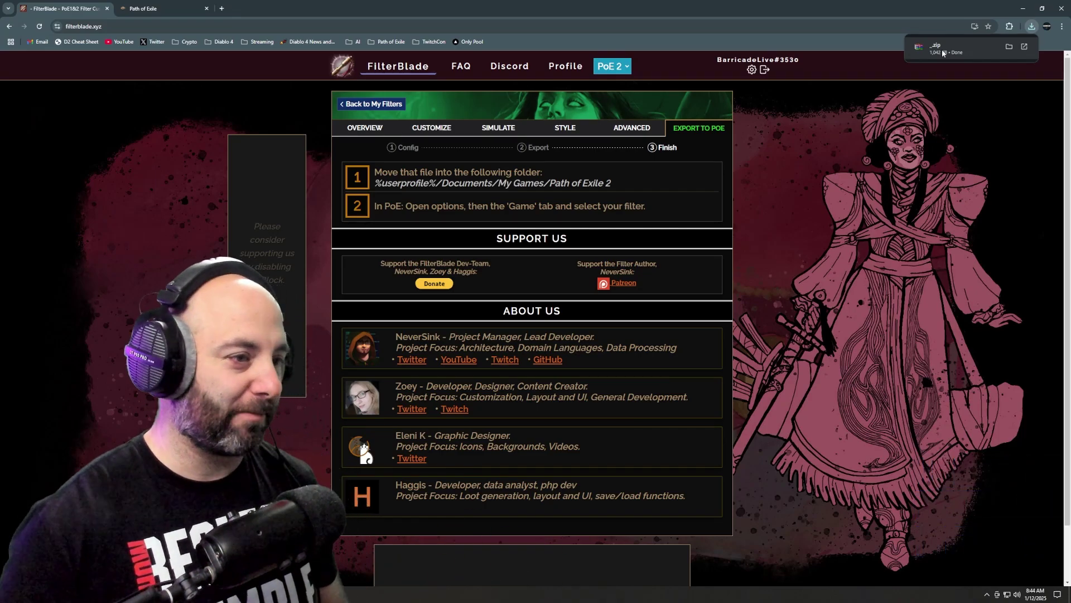
- Open the downloaded ZIP in WinRAR and dismiss the licence reminder
left_click(942, 53)
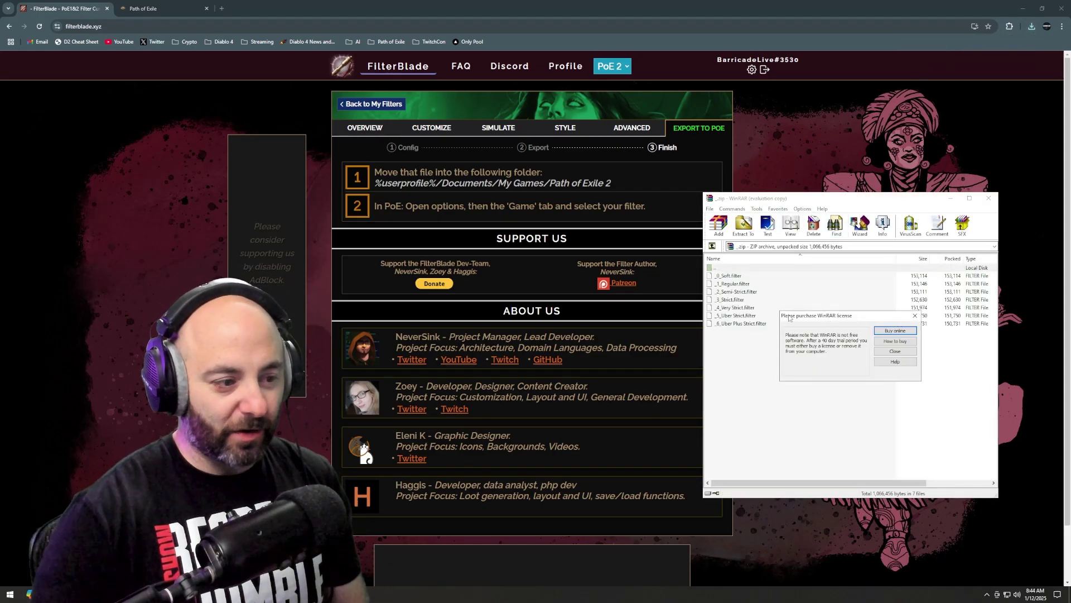
left_click(914, 317)
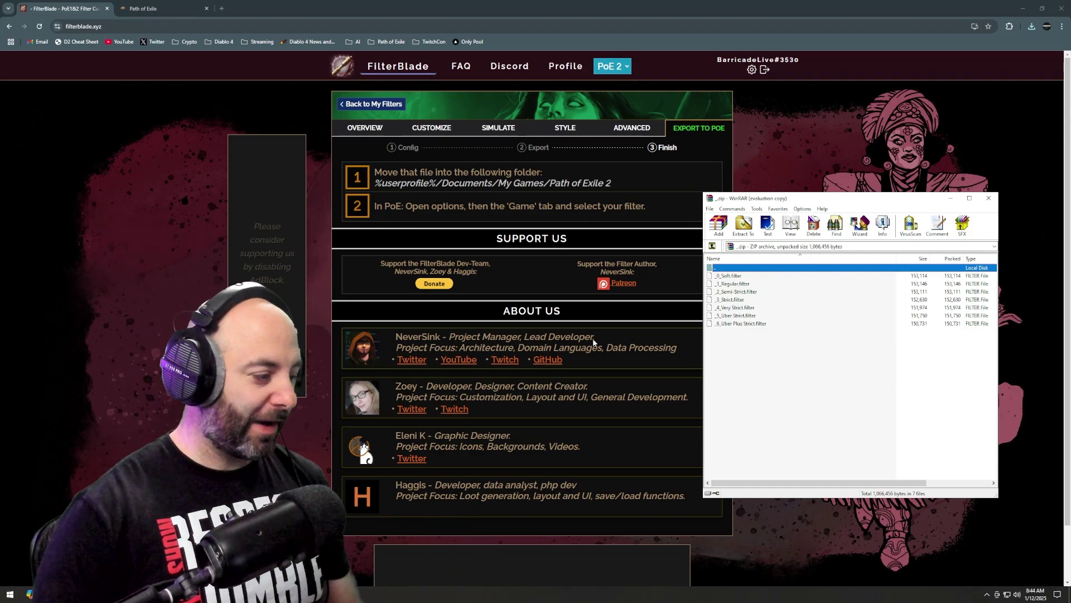
- From Path of Exile 2's Options Game tab, open the item filter folder in File Explorer
key("alt+Tab")
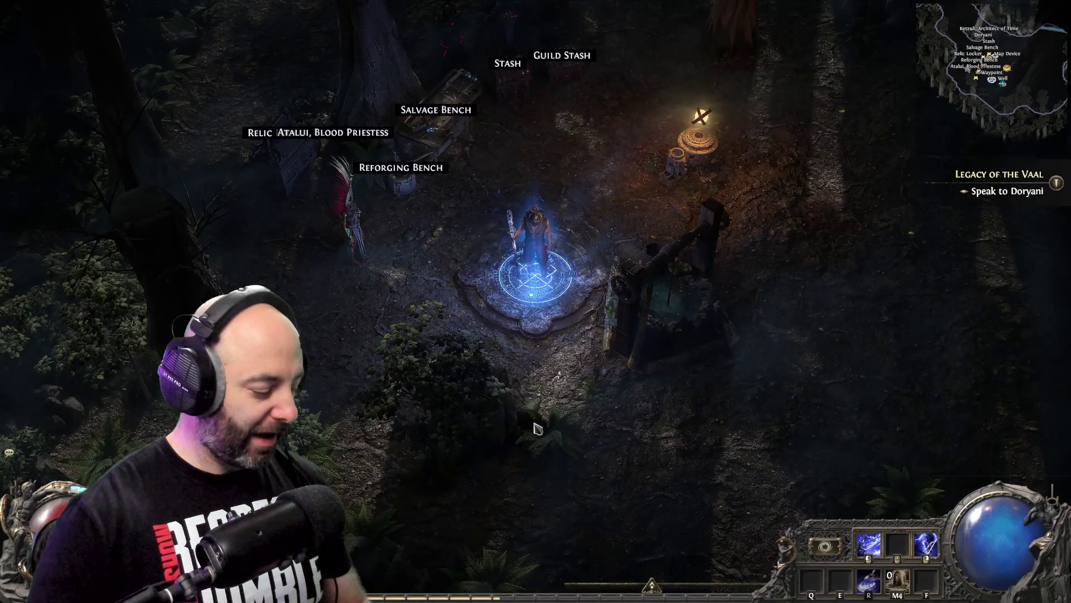
key("Escape")
left_click(533, 195)
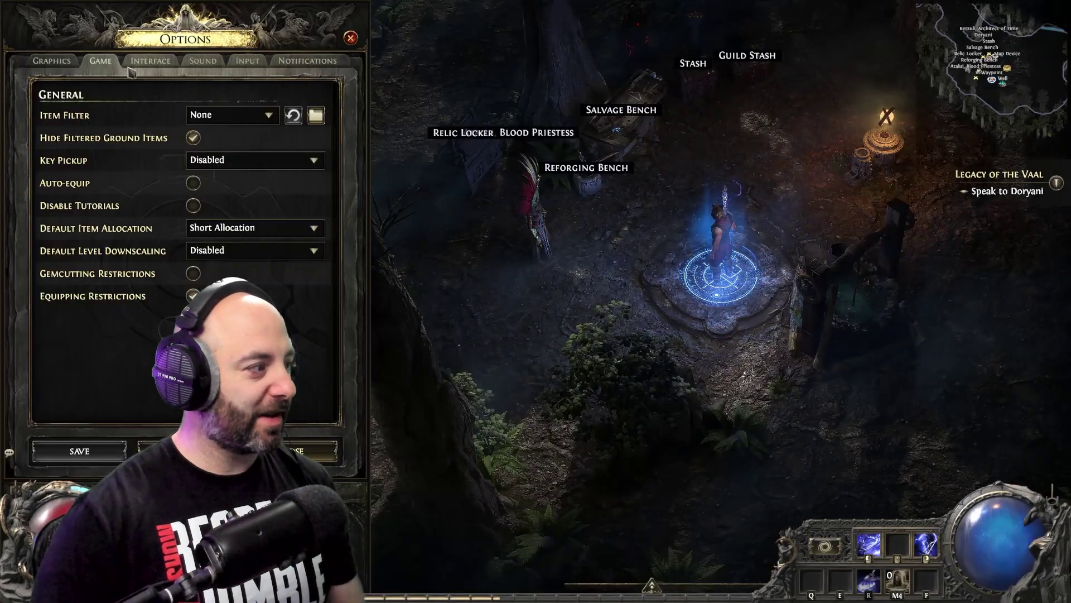
left_click(72, 61)
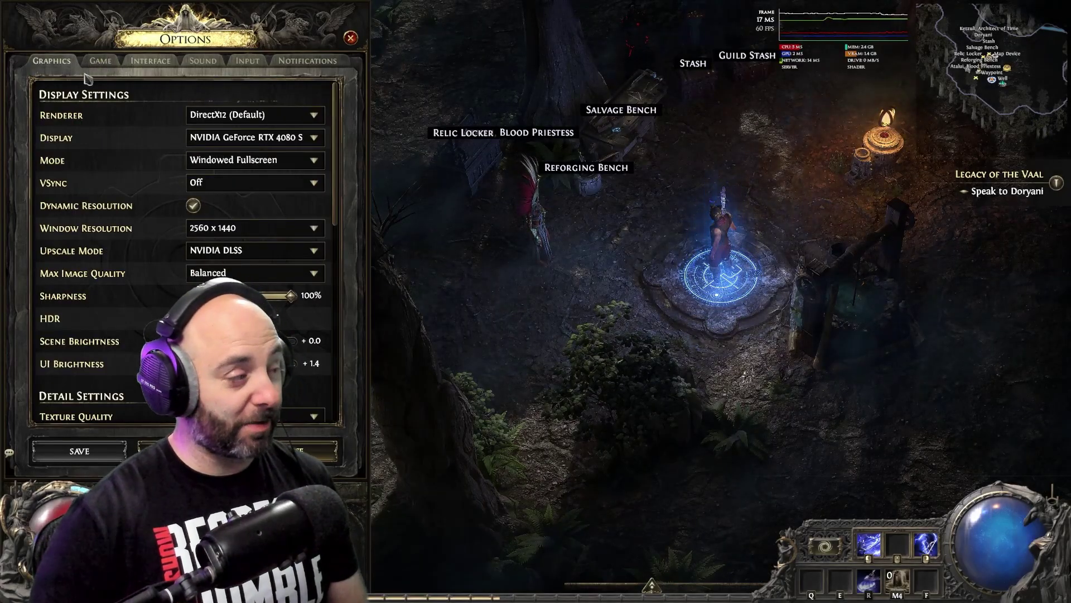
left_click(102, 62)
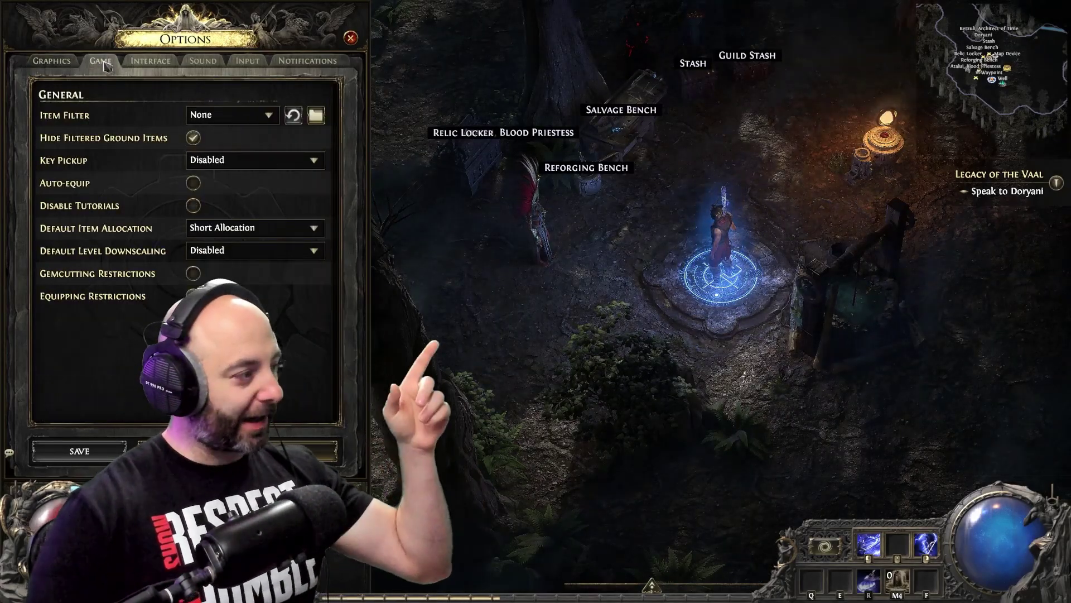
left_click(316, 116)
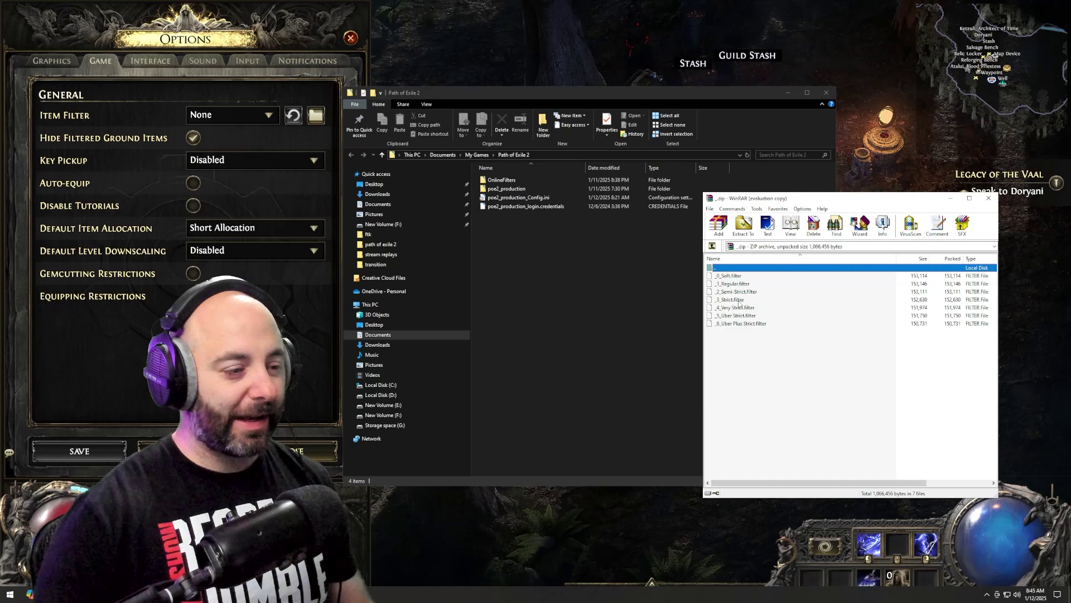
- Copy the seven .filter files, _0_Soft through the last, from WinRAR into the filter folder
left_click(728, 276)
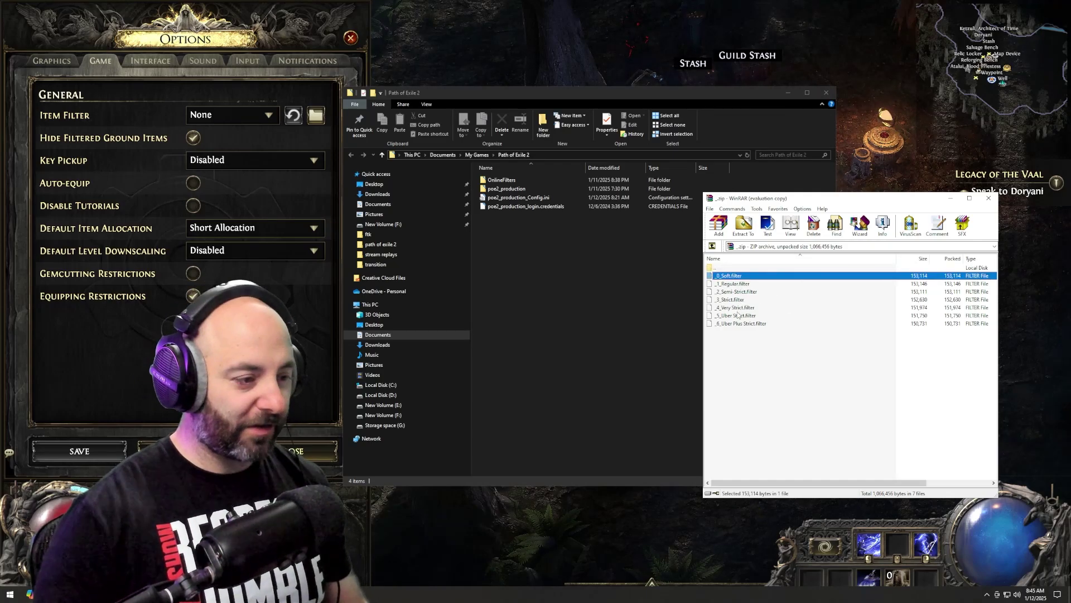
left_click(736, 325, "shift")
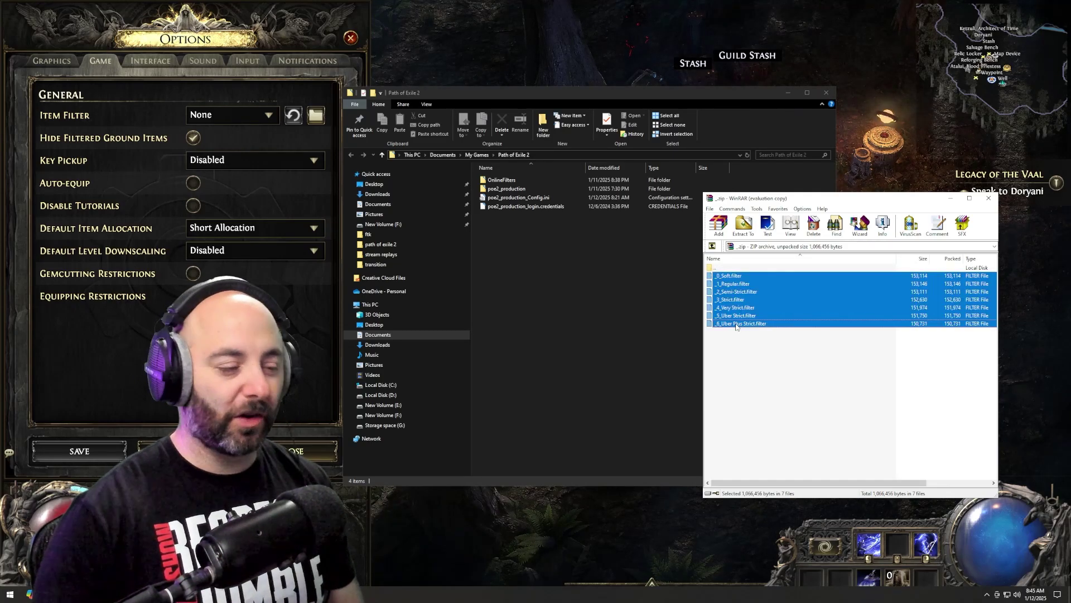
left_click_drag(606, 321, 675, 338)
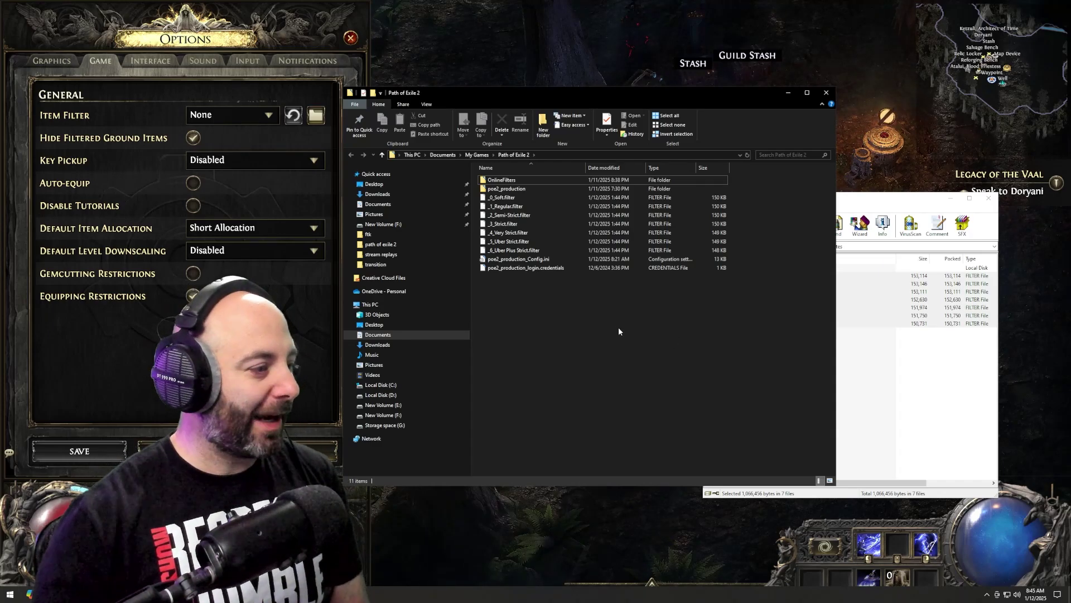
left_click(260, 147)
left_click(272, 119)
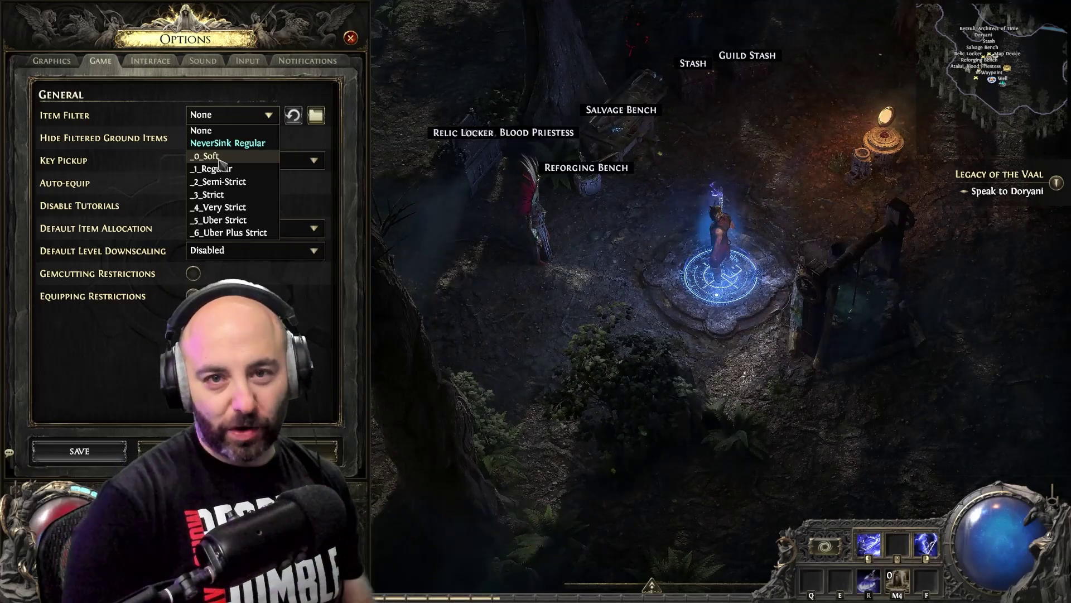
- Load the _4_Very Strict item filter and save the game options
left_click(239, 207)
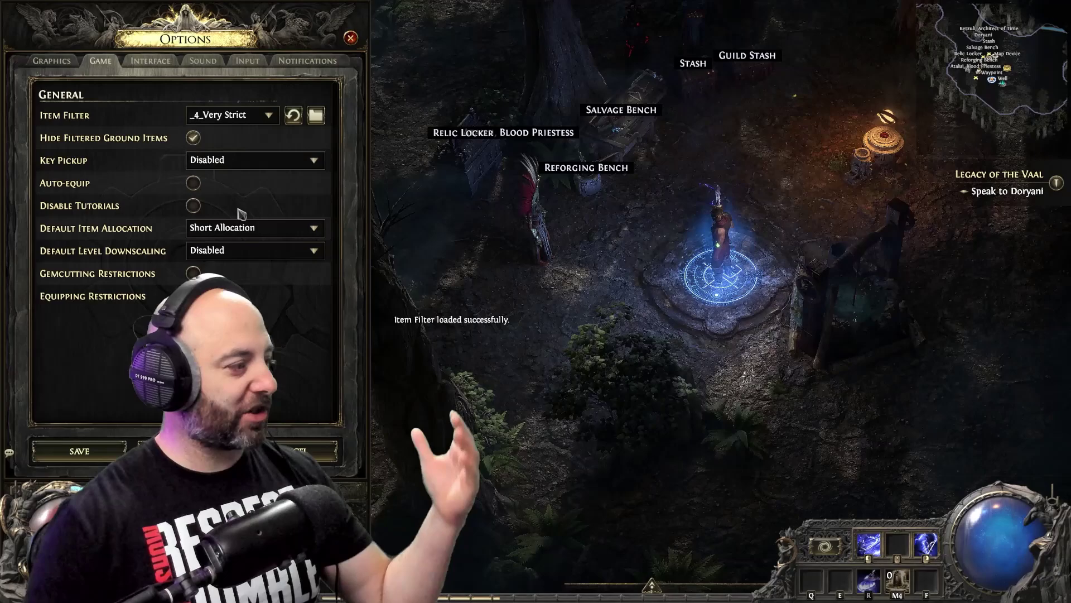
left_click(92, 447)
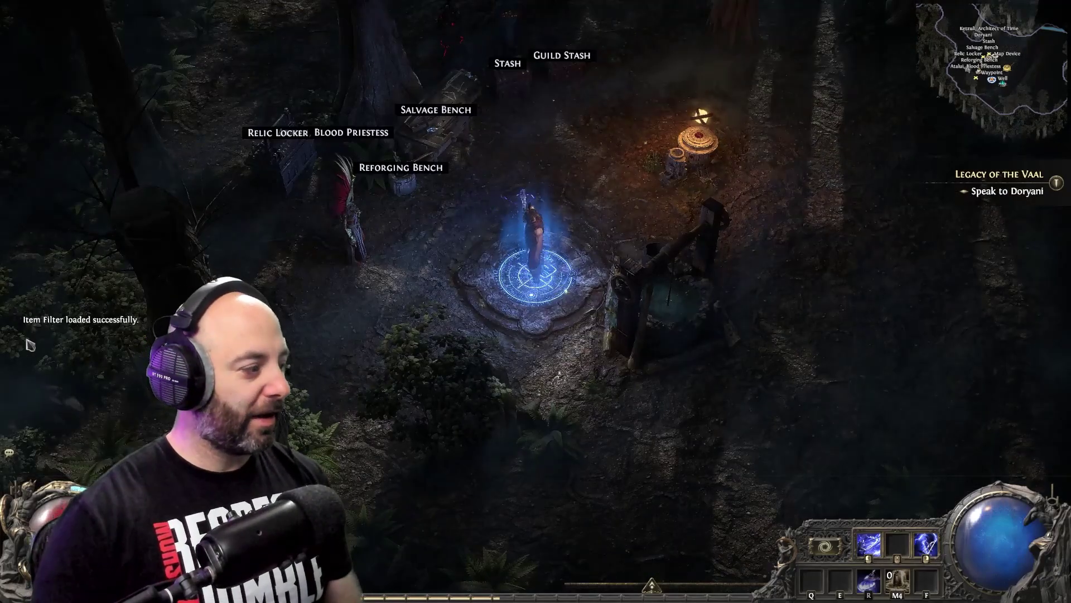